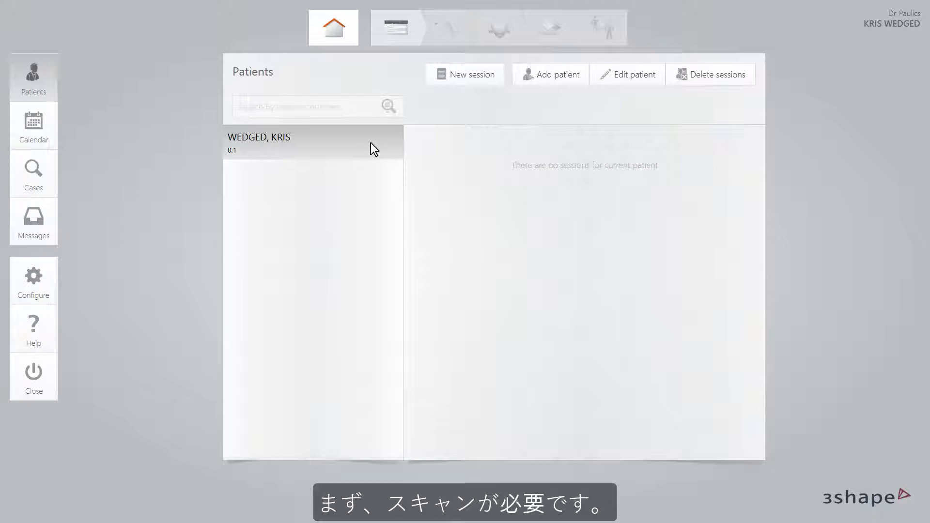
- Create a new session for the patient with 3Shape Ryde Laboratory, ordering an Emax crown on tooth 23
click(468, 76)
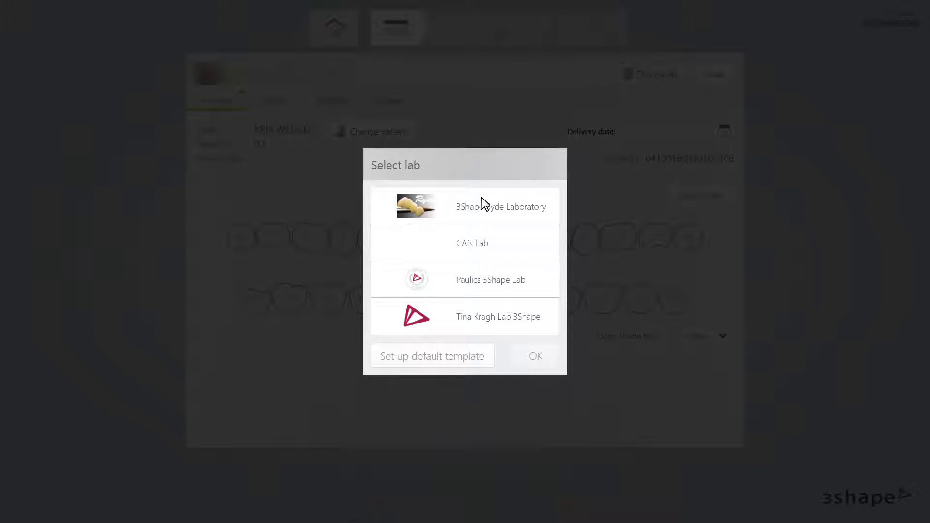
click(482, 201)
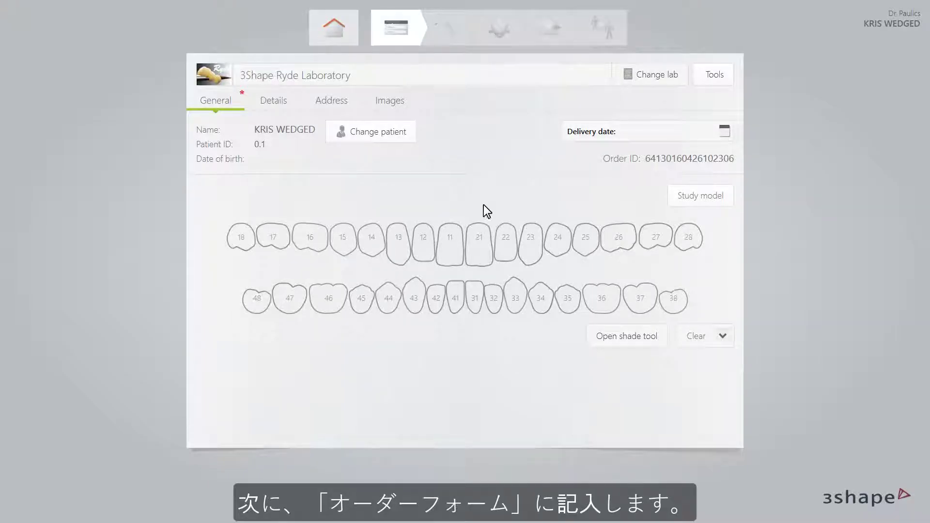
click(532, 242)
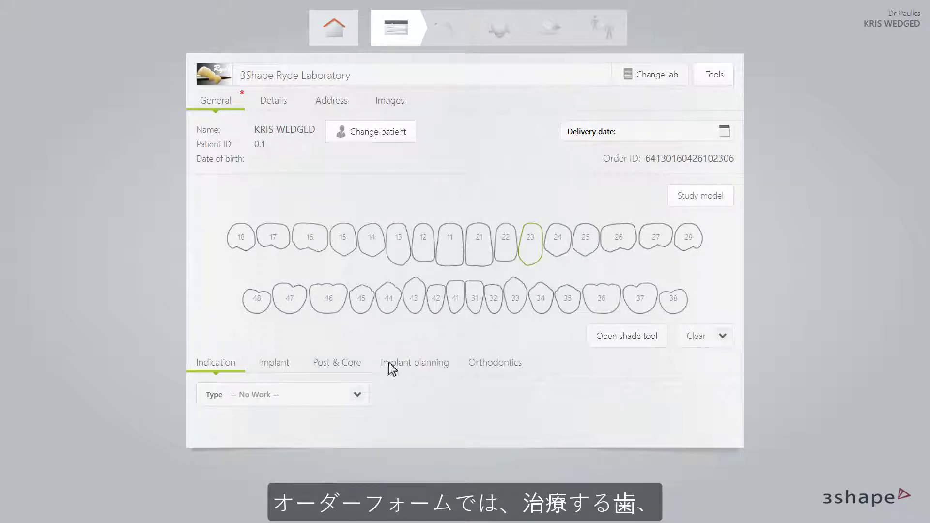
click(361, 391)
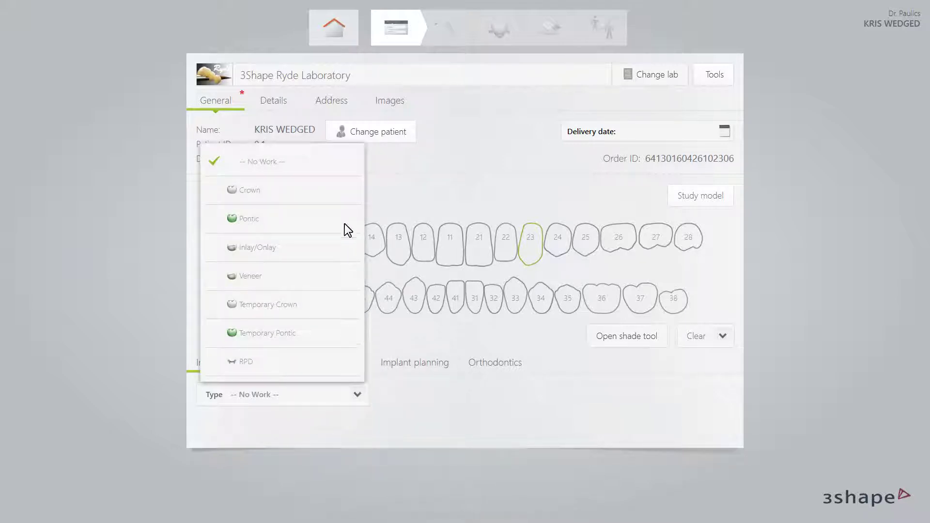
click(341, 194)
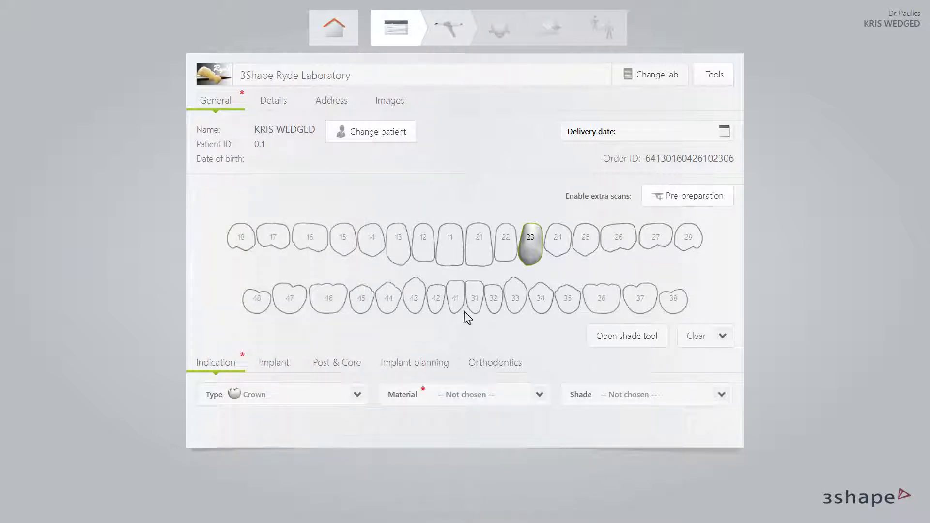
click(538, 395)
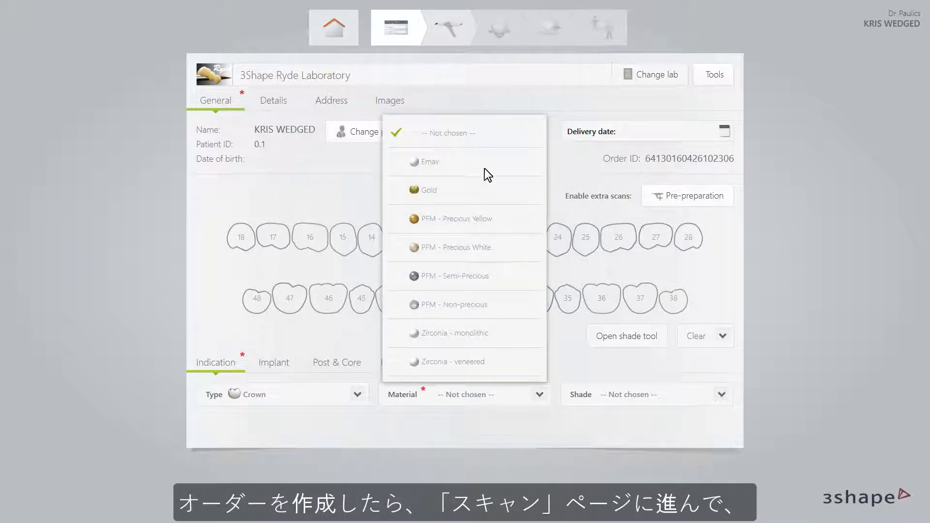
click(484, 165)
- Scan the upper jaw and mark the preparation as tooth 23 on the scan
click(452, 31)
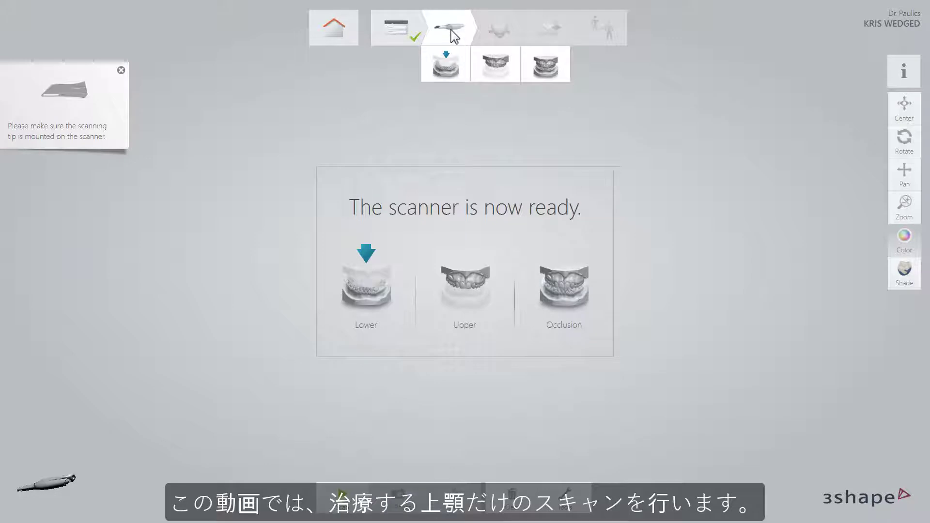
click(497, 70)
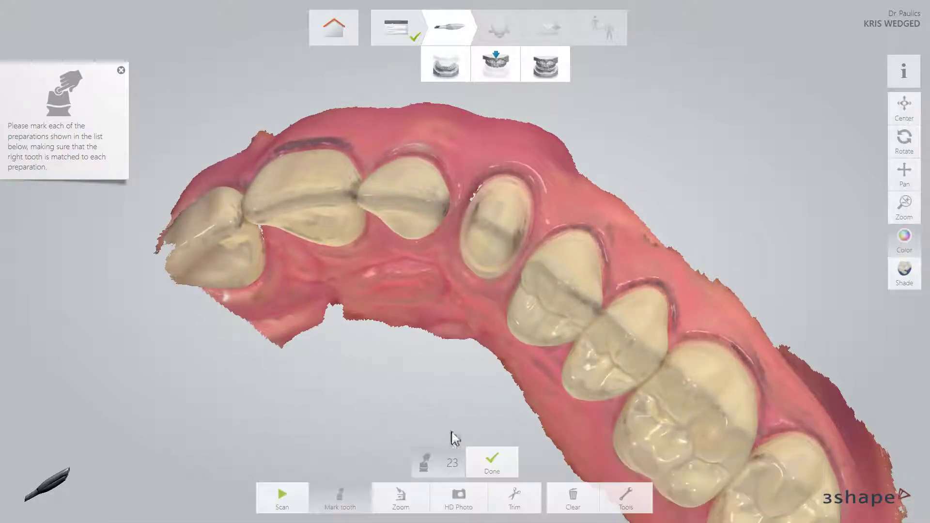
click(491, 225)
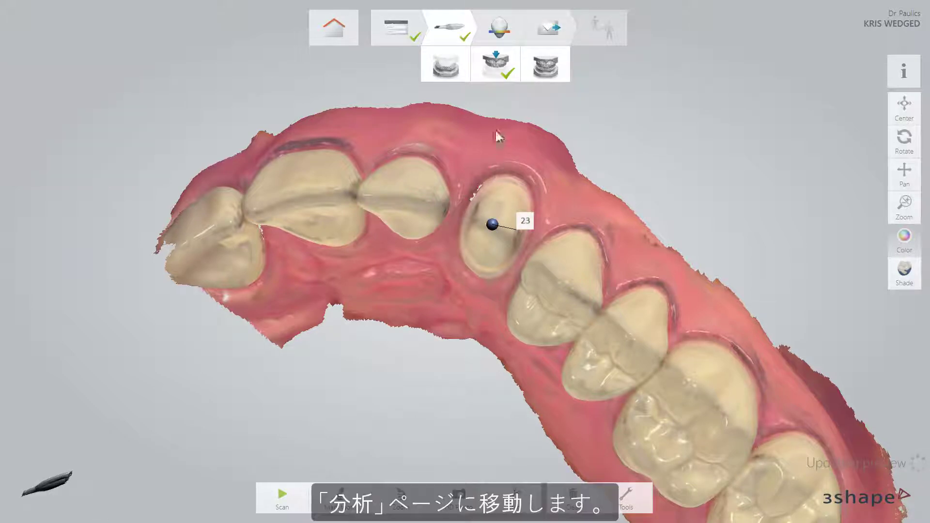
- Bring the upper scan into the analysis stage, turn off its colour display and run post-processing on it
click(500, 35)
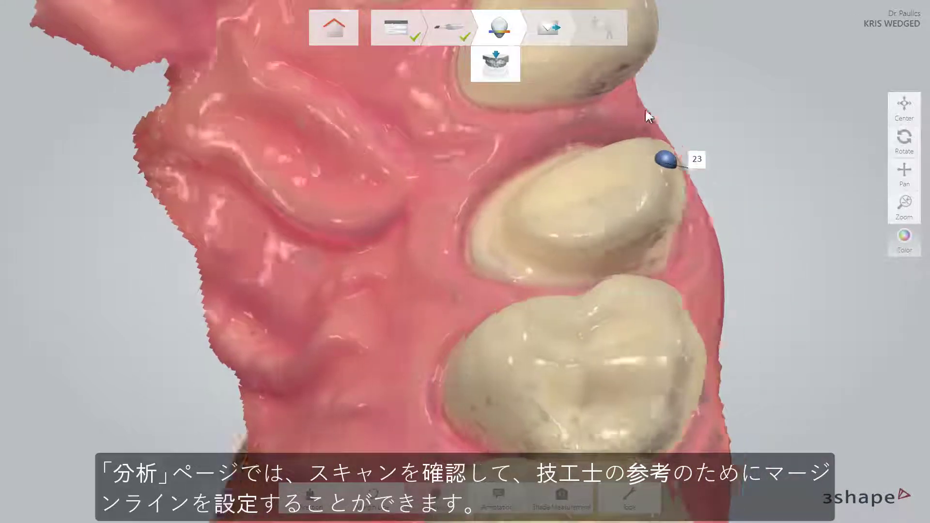
click(909, 252)
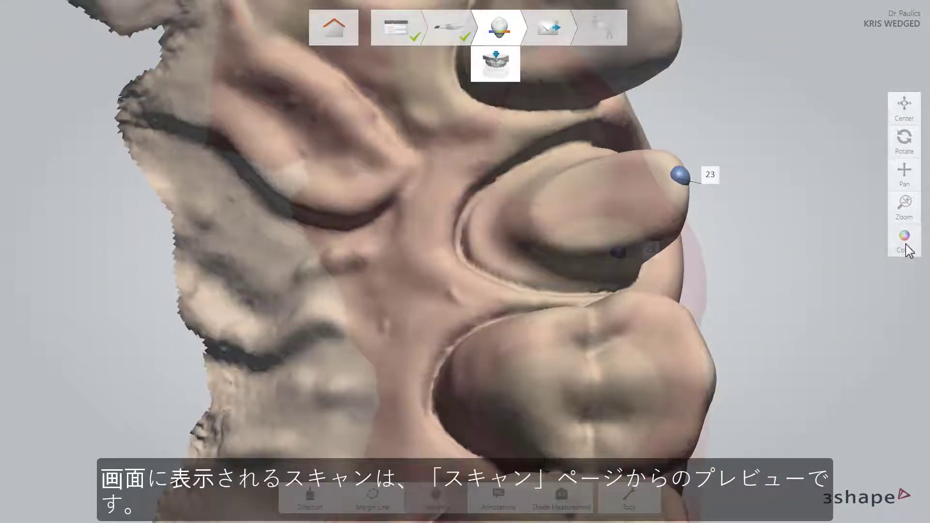
click(906, 246)
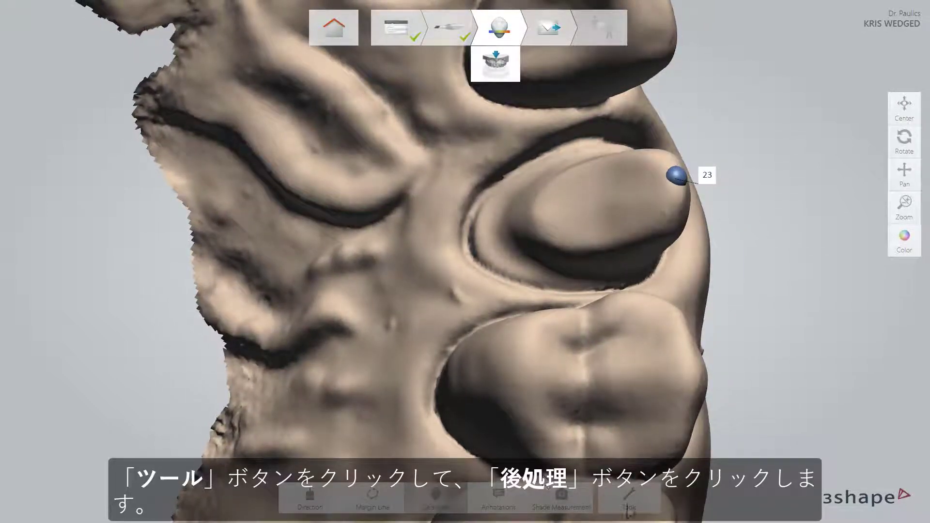
click(628, 506)
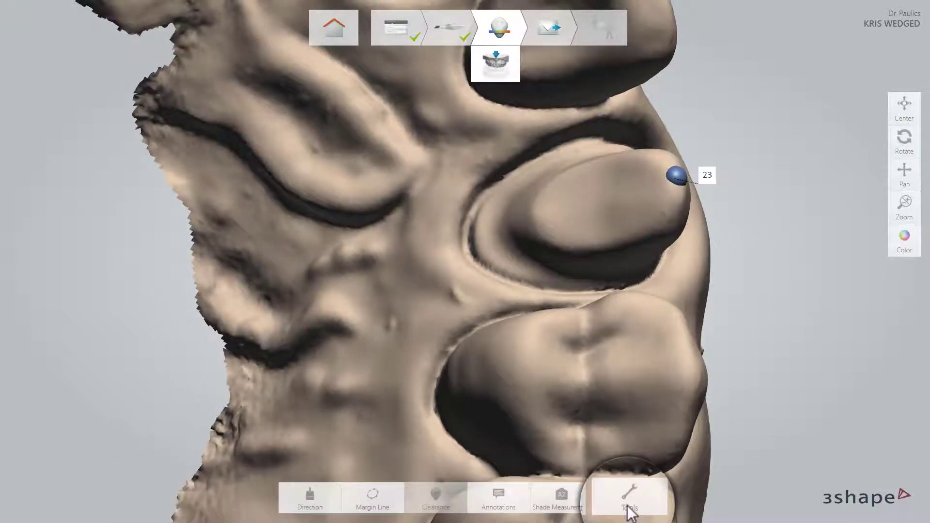
click(621, 434)
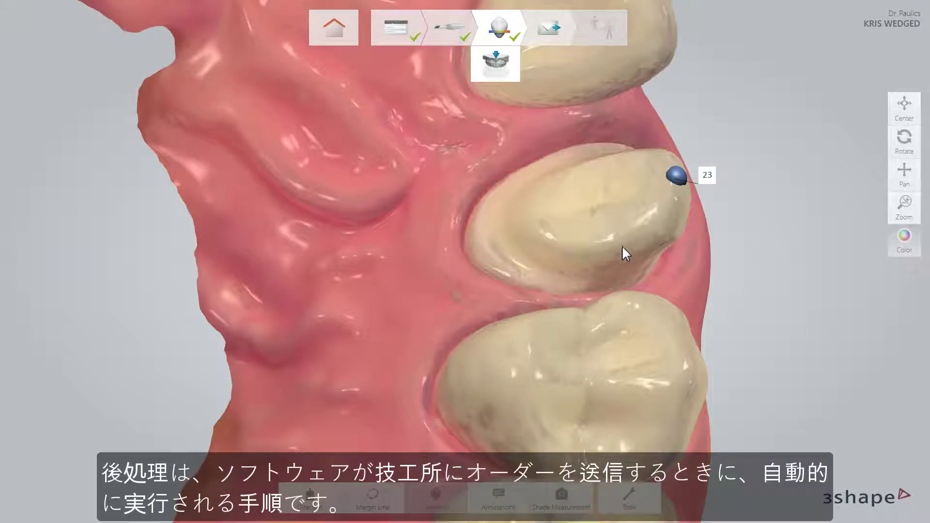
- Turn off the post-processed scan's colours and generate the margin line for the tooth 23 preparation
click(907, 249)
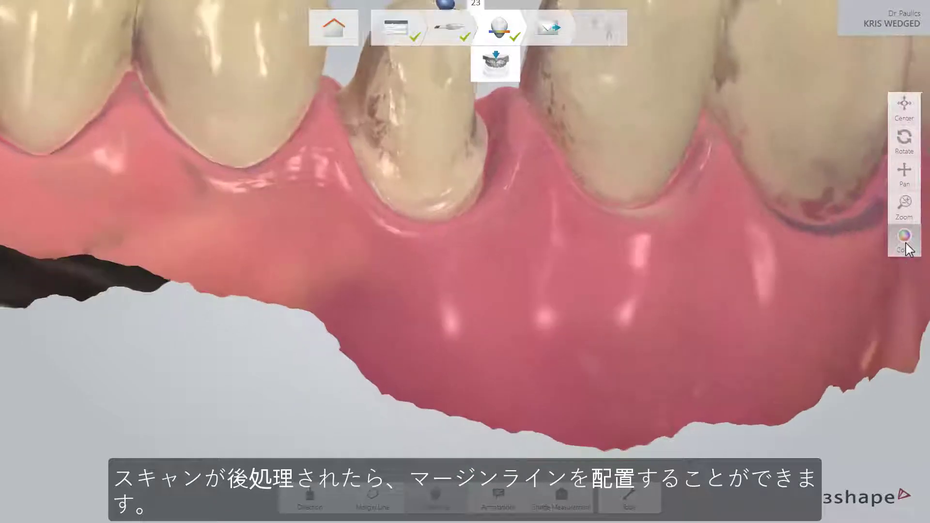
click(905, 242)
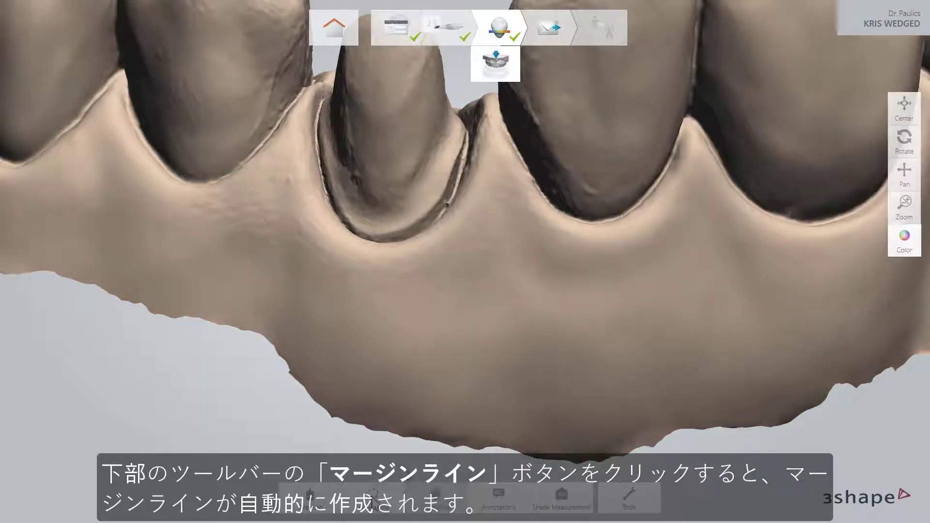
click(374, 495)
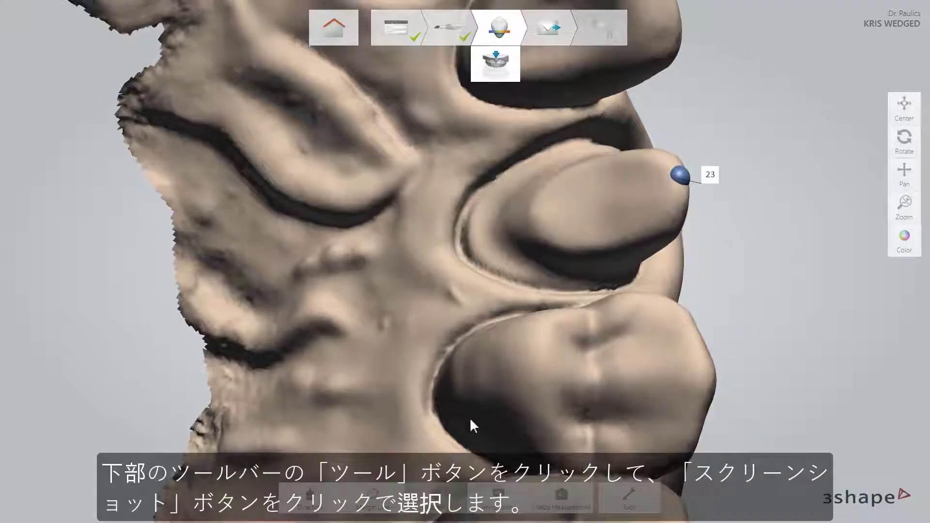
- Take a snapshot of the unprocessed, uncoloured upper scan around tooth 23, then post-process the scan
click(632, 504)
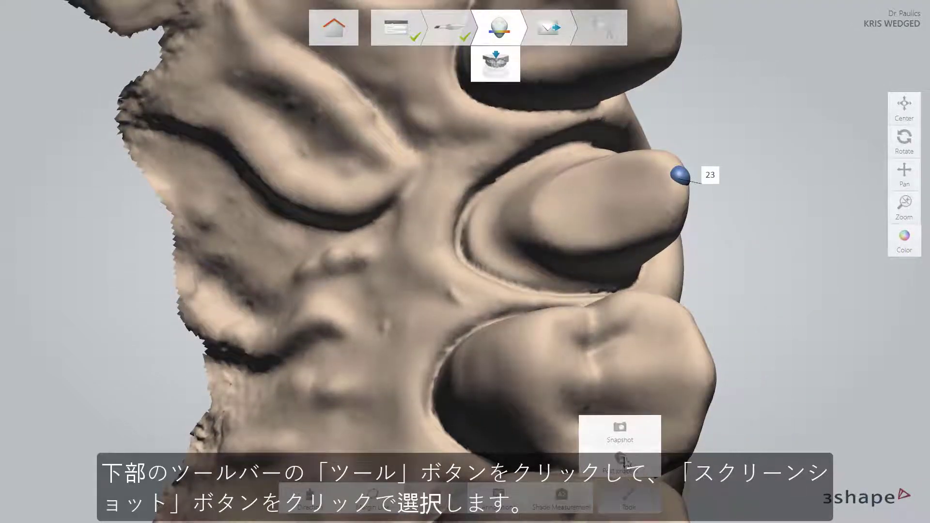
click(621, 434)
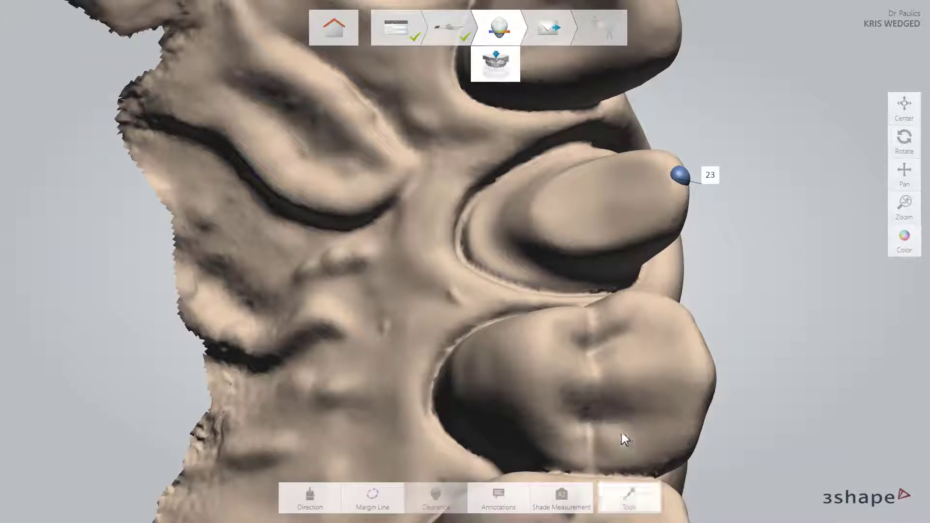
click(631, 504)
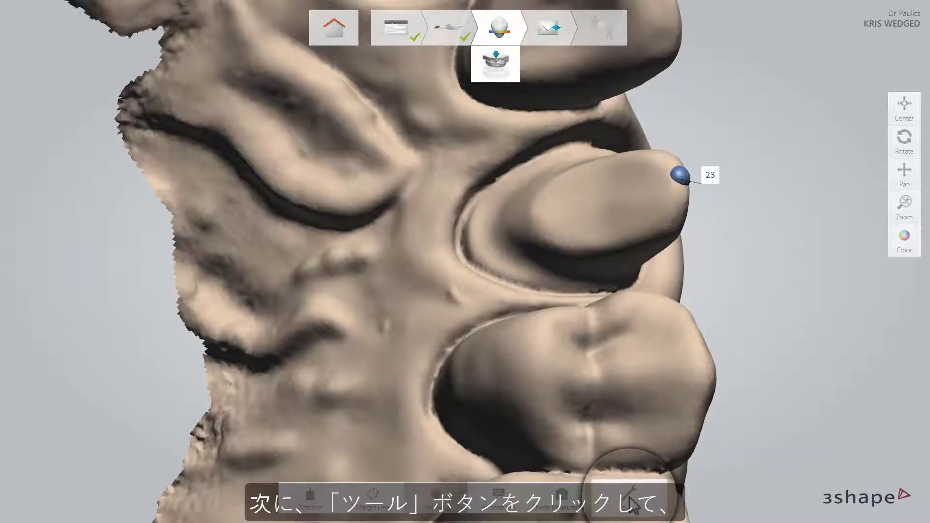
click(630, 498)
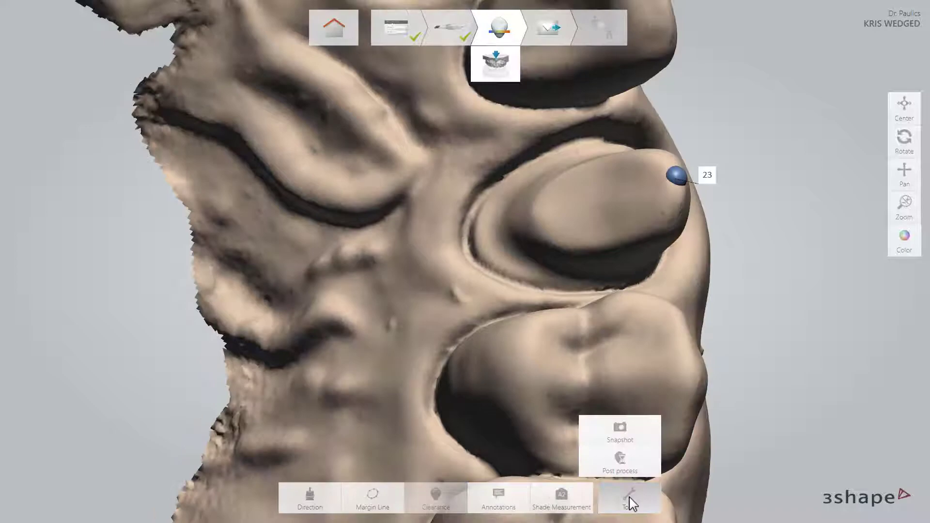
click(623, 469)
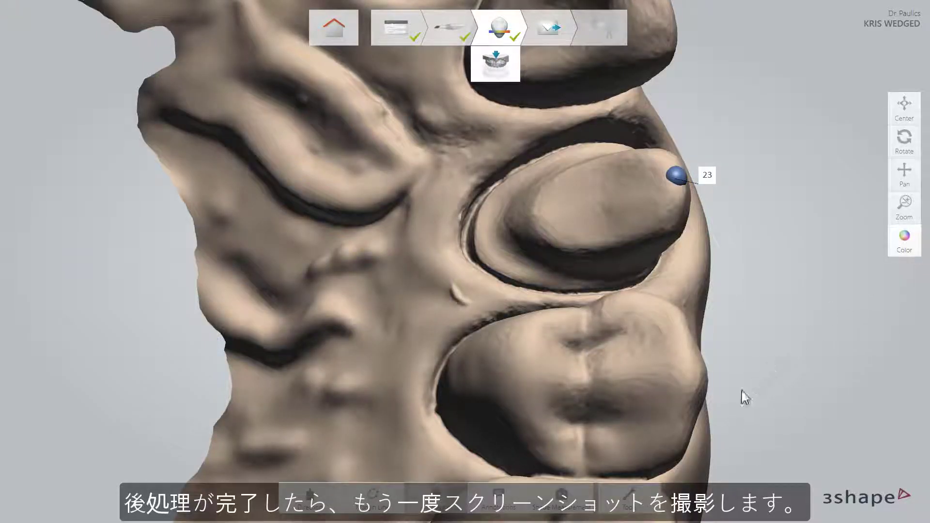
- Take a snapshot of the post-processed scan from the same view and open the images of the order form
click(629, 497)
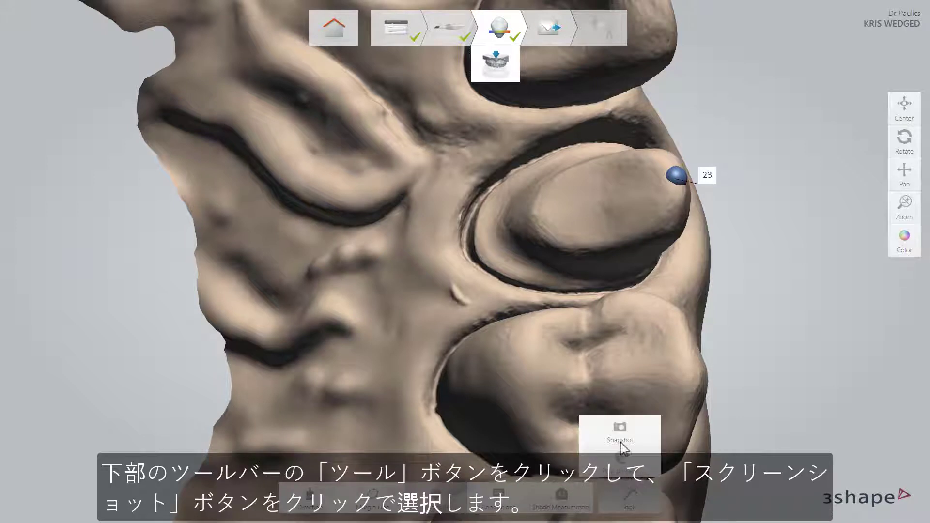
click(619, 435)
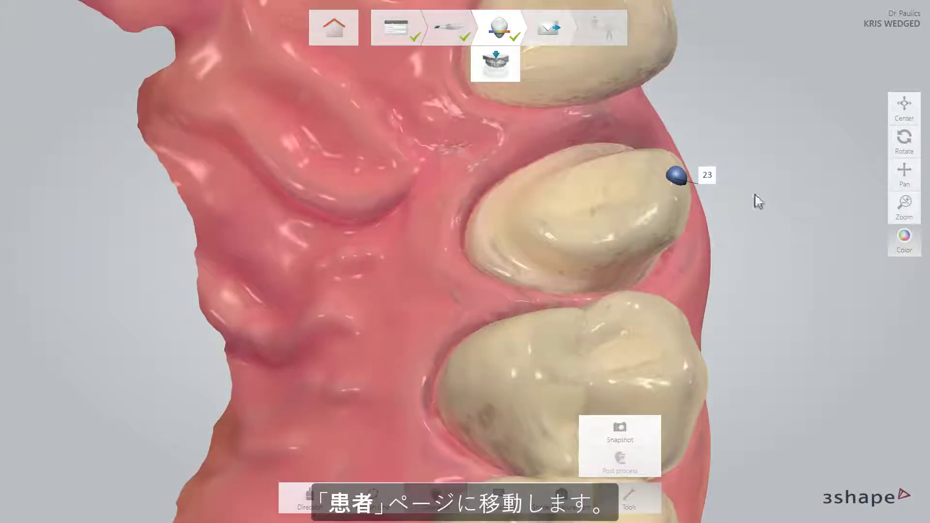
click(398, 30)
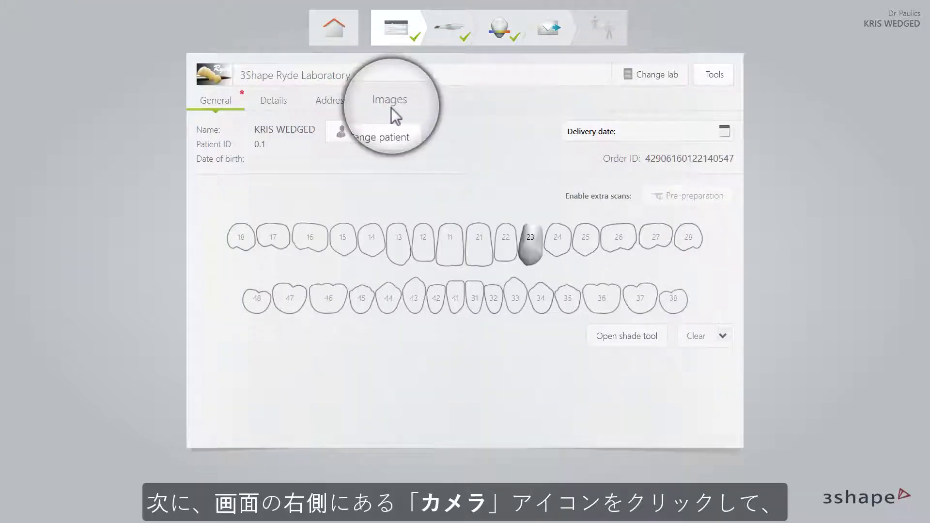
click(390, 108)
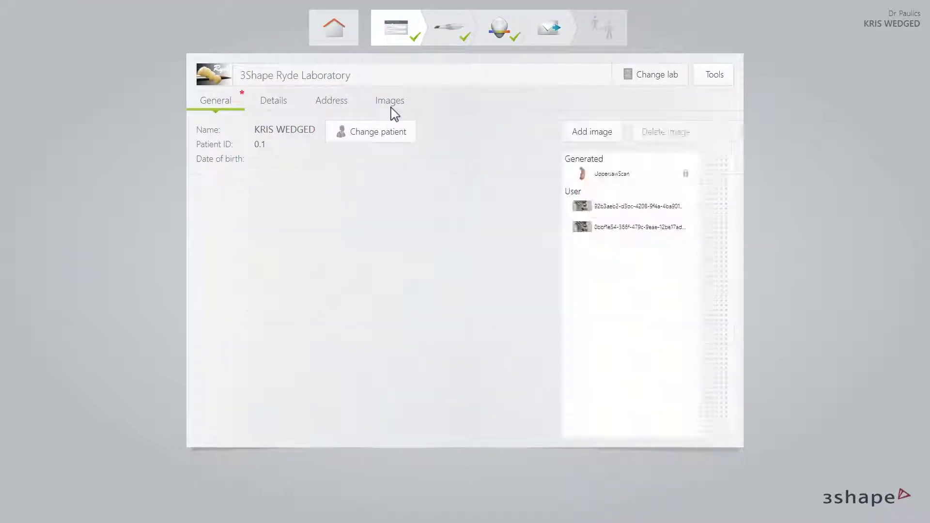
- Compare the two user snapshots of the scan before and after post-processing by alternating between them
click(601, 209)
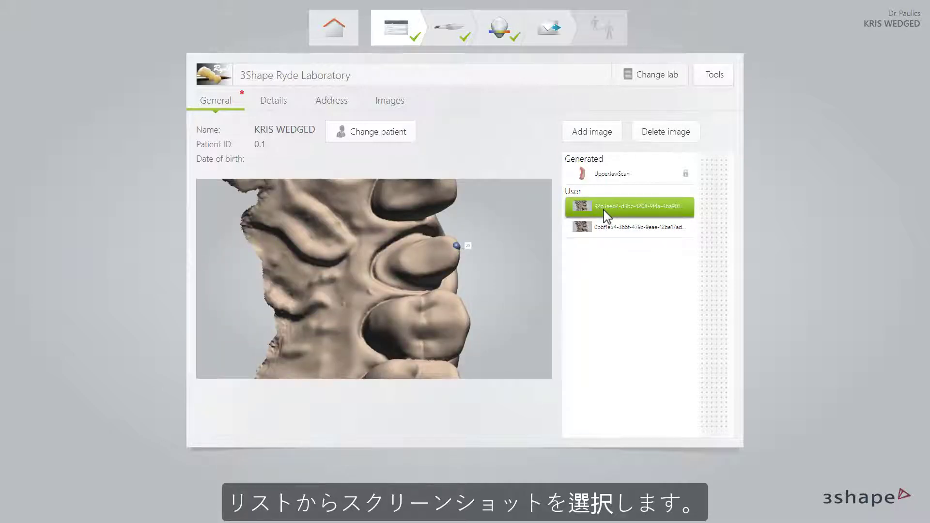
click(607, 228)
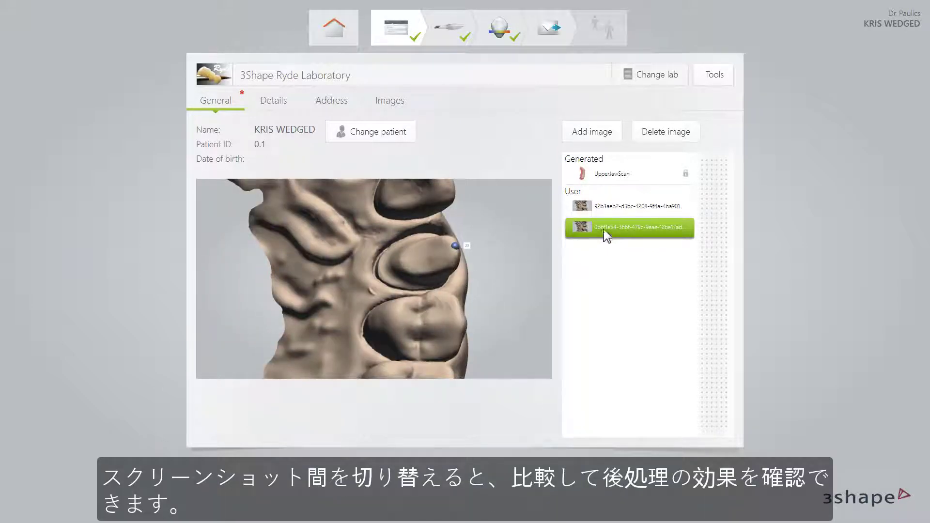
click(607, 208)
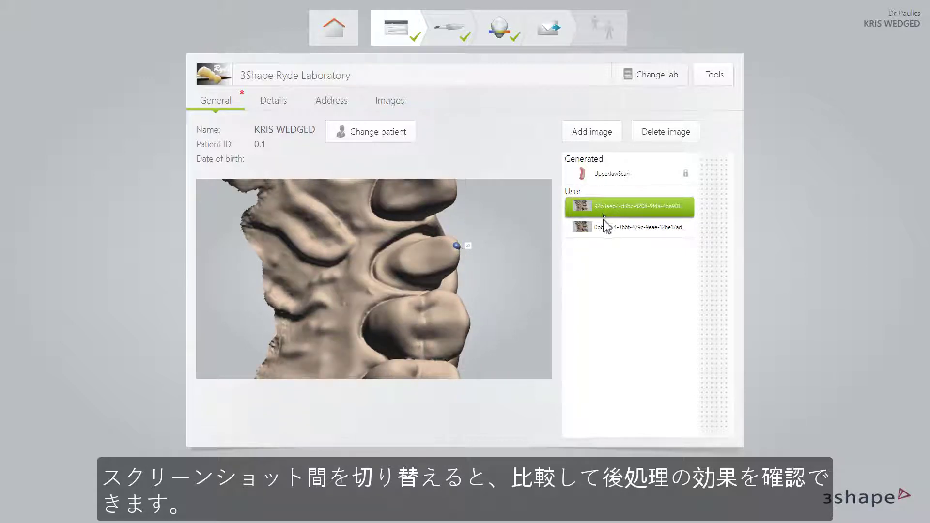
click(607, 228)
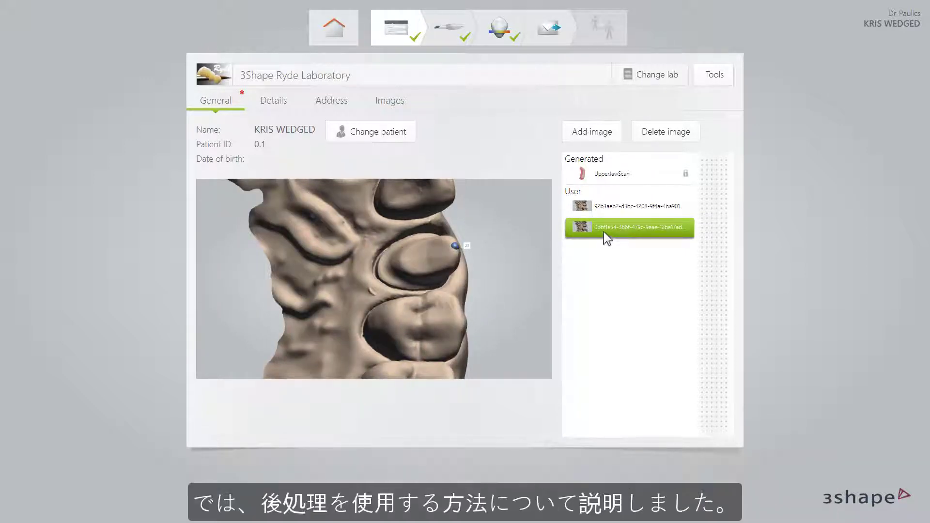
click(607, 207)
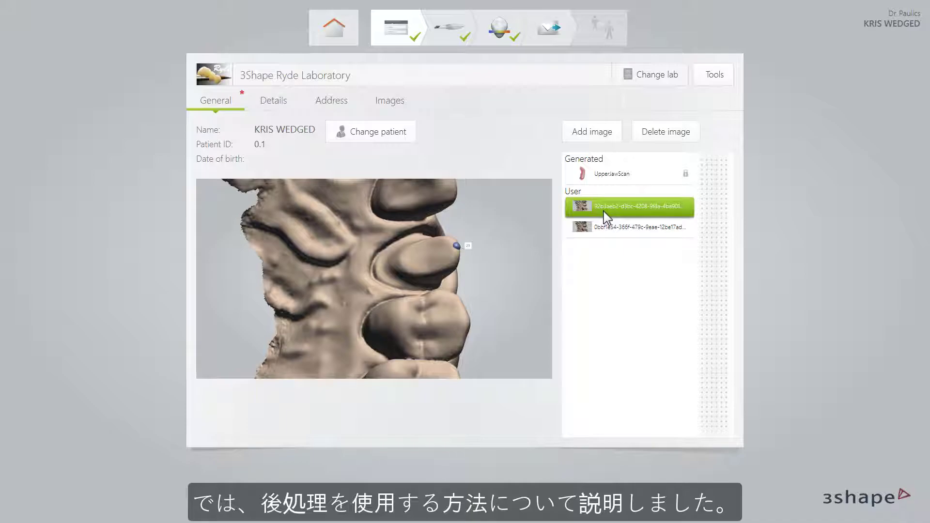